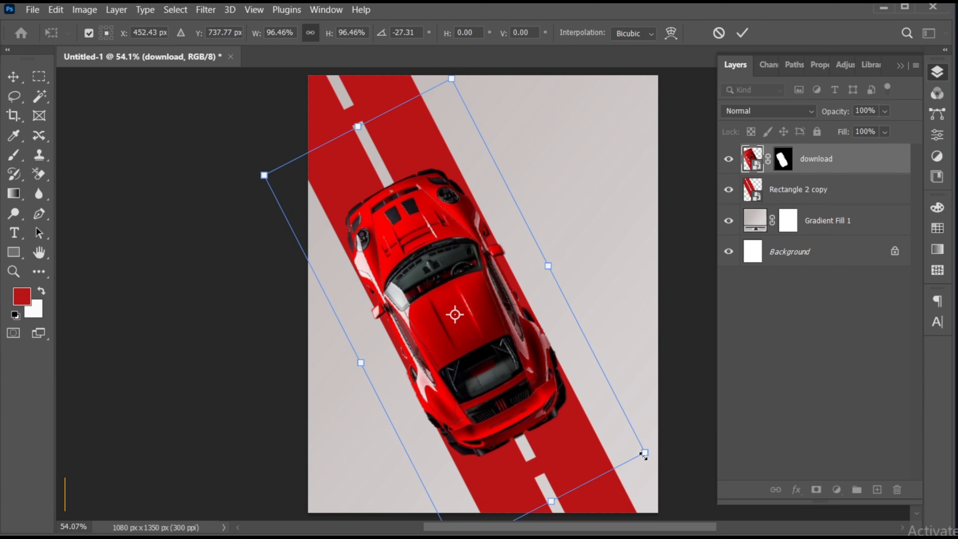
Step: Scale the car down to 93.60% and nudge it horizontally so it sits centered on the red road
{"action": "key", "text": "Right"}
{"action": "key", "text": "Right"}
{"action": "key", "text": "Right"}
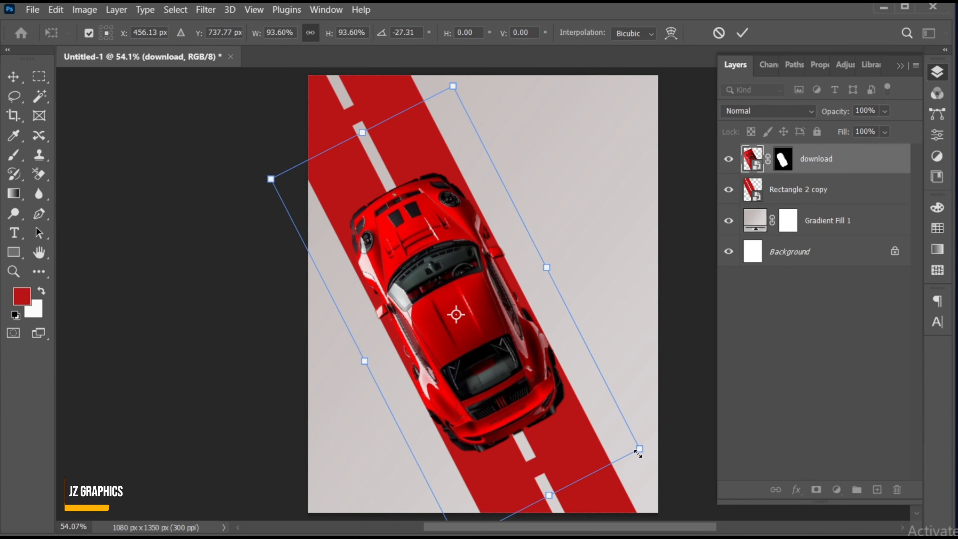
{"action": "key", "text": "Left"}
{"action": "left_click", "coordinate": [742, 33]}
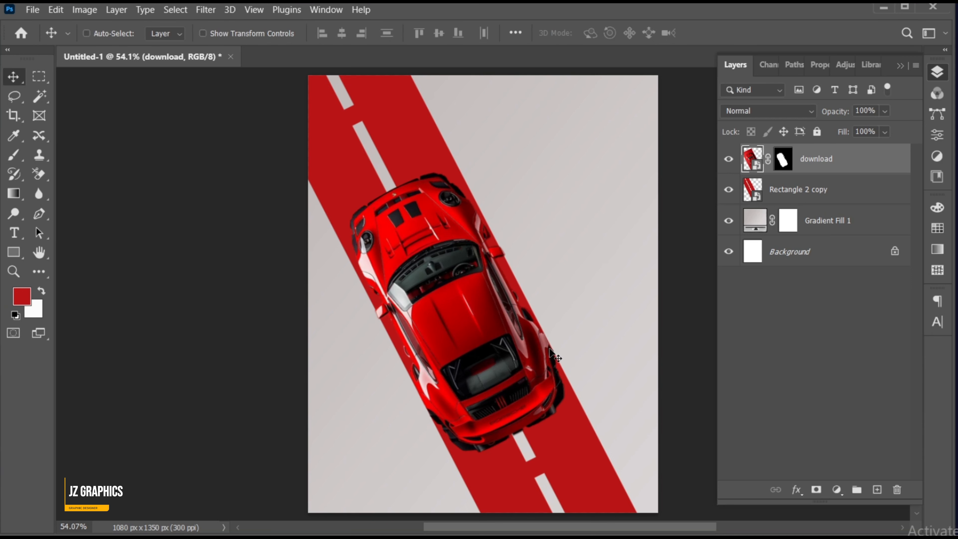
Step: Add horizontal text reading "ULTIMATE DRIVE" on two lines in the empty area beside the front of the car
{"action": "left_click", "coordinate": [21, 232]}
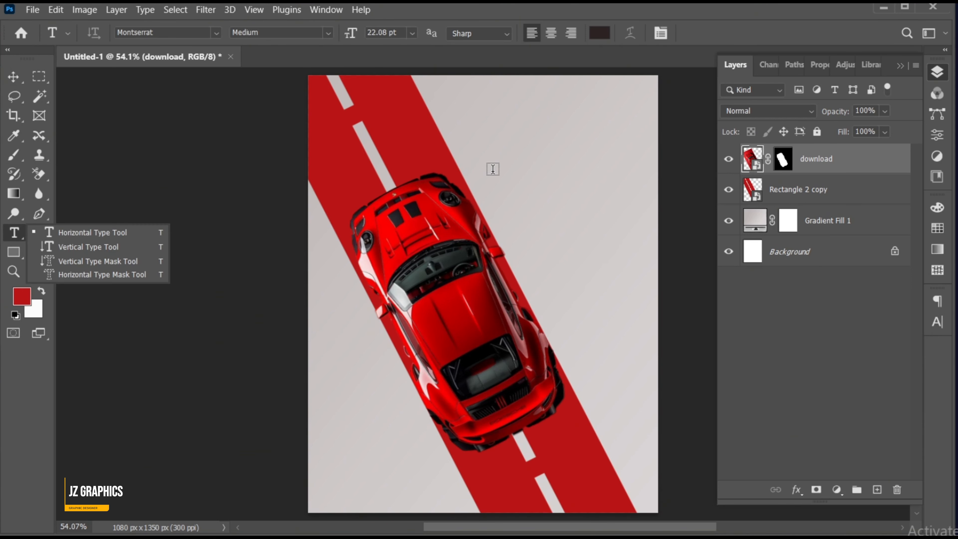
{"action": "left_click", "coordinate": [492, 166]}
{"action": "left_click", "coordinate": [493, 169]}
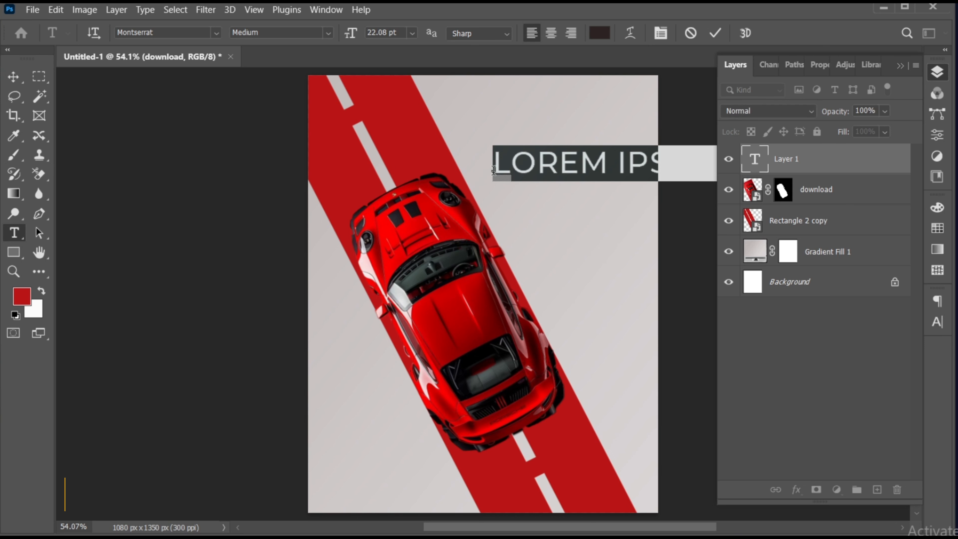
{"action": "type", "text": "ULTIMATE"}
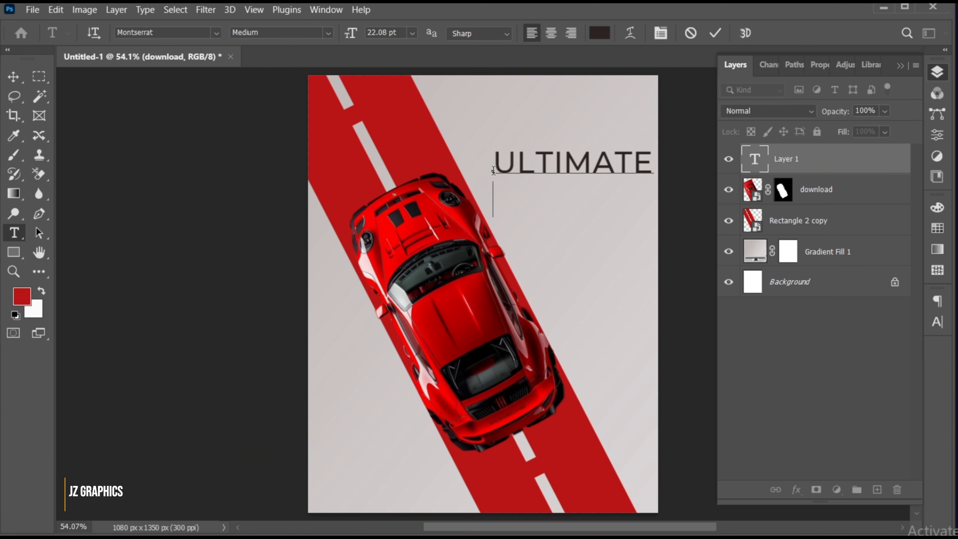
{"action": "key", "text": "Return"}
{"action": "type", "text": "DRIVE"}
Step: Set the whole heading in Gobold Bold and color it with the red sampled from the road (#ba1516)
{"action": "key", "text": "ctrl+a"}
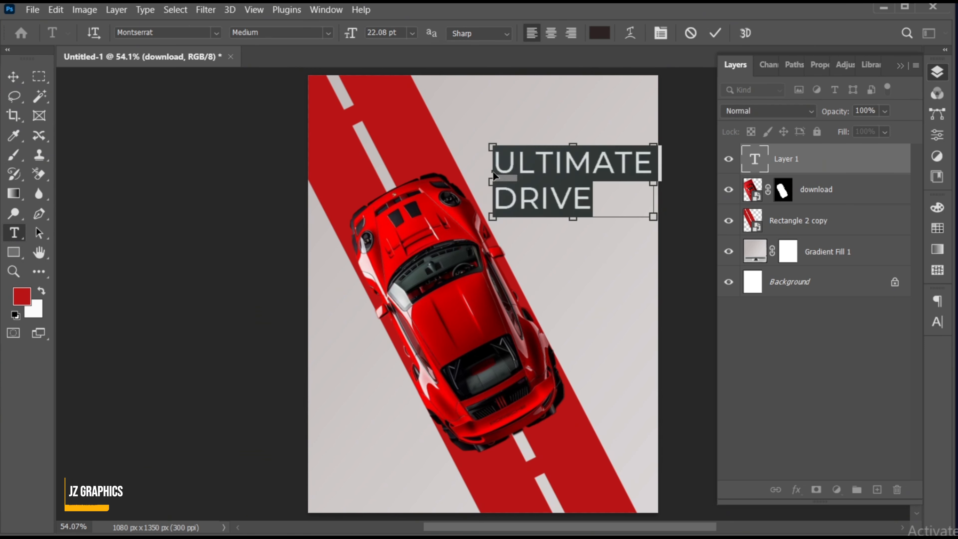
{"action": "left_click", "coordinate": [185, 33]}
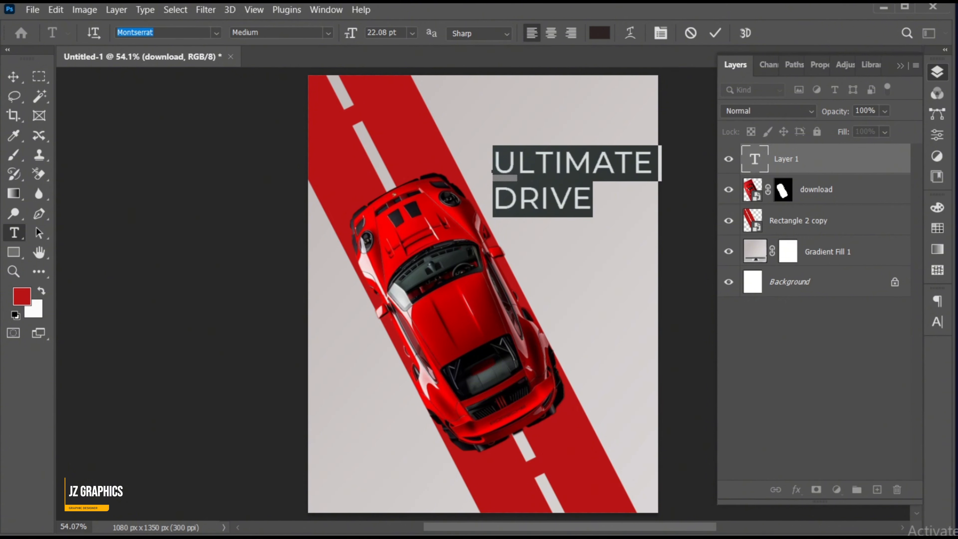
{"action": "type", "text": "gobold"}
{"action": "left_click", "coordinate": [192, 106]}
{"action": "left_click", "coordinate": [600, 32]}
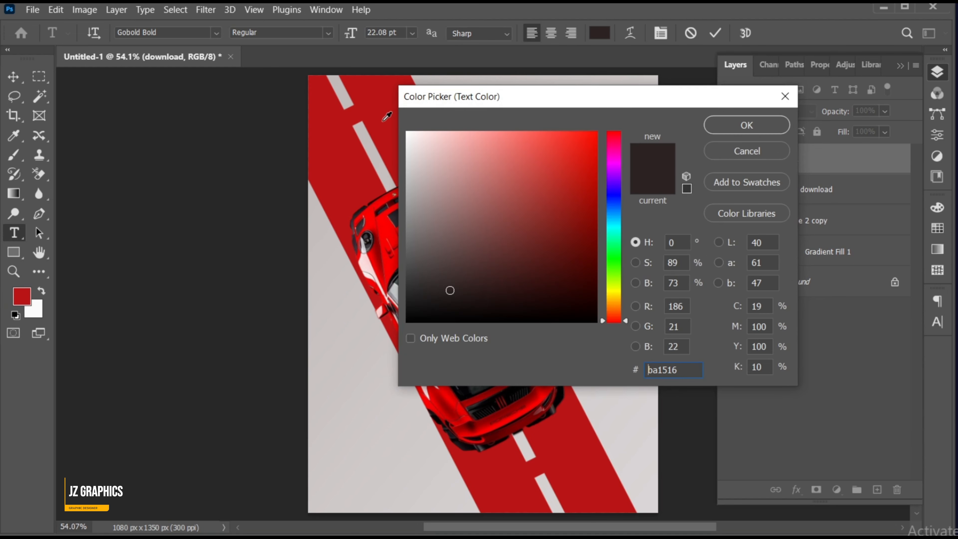
{"action": "left_click", "coordinate": [383, 121]}
{"action": "left_click", "coordinate": [739, 123]}
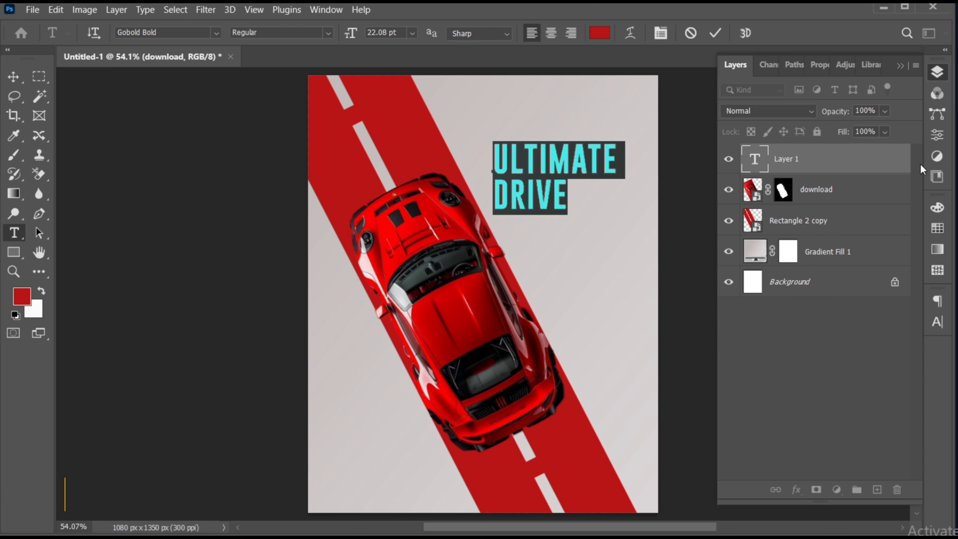
Step: Set the ULTIMATE DRIVE heading's tracking to -40
{"action": "left_click", "coordinate": [937, 322]}
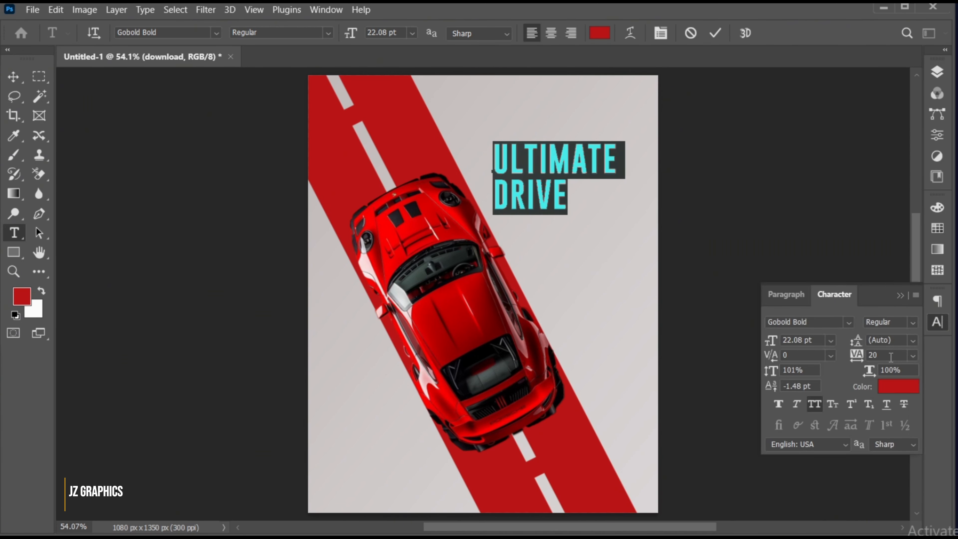
{"action": "left_click", "coordinate": [891, 357]}
{"action": "scroll", "coordinate": [891, 357], "scroll_direction": "down", "scroll_amount": 3}
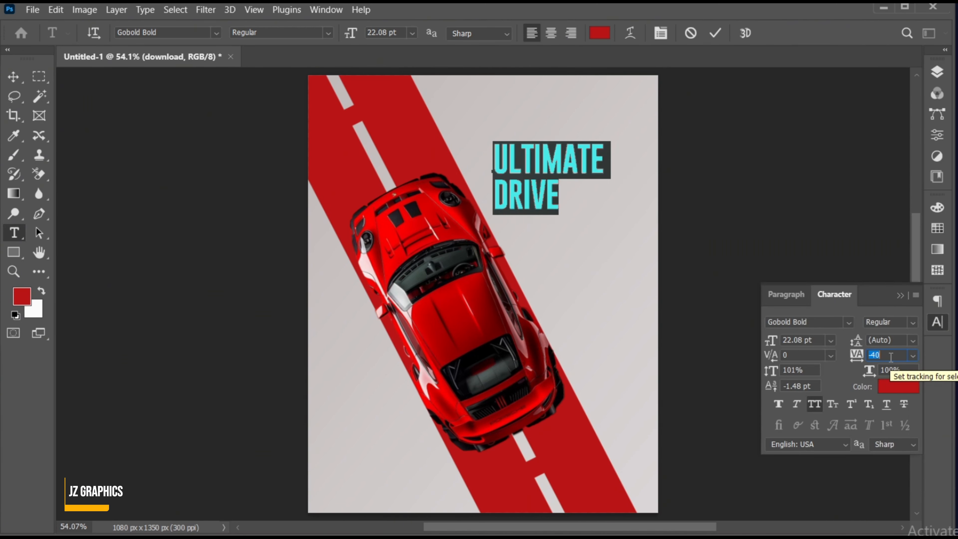
{"action": "left_click", "coordinate": [715, 32]}
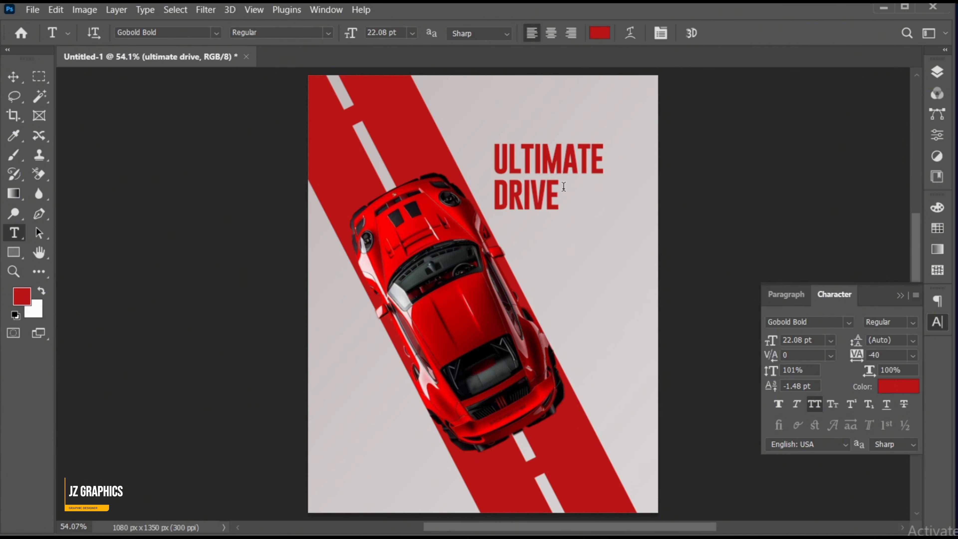
Step: Enlarge the ULTIMATE DRIVE heading to about 26.44 pt with a free transform
{"action": "key", "text": "v"}
{"action": "key", "text": "ctrl+t"}
{"action": "left_click_drag", "start_coordinate": [604, 217], "coordinate": [615, 226]}
{"action": "key", "text": "Return"}
{"action": "key", "text": "Return"}
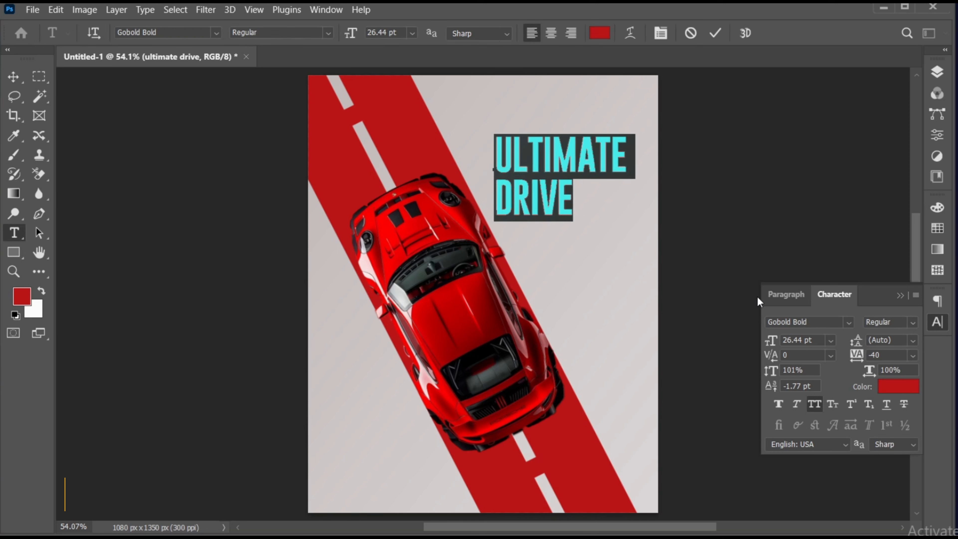
Step: Set the heading's leading to 31 pt, trying 28 pt and 32 pt on the way
{"action": "left_click", "coordinate": [898, 339]}
{"action": "key", "text": "Up"}
{"action": "key", "text": "Up"}
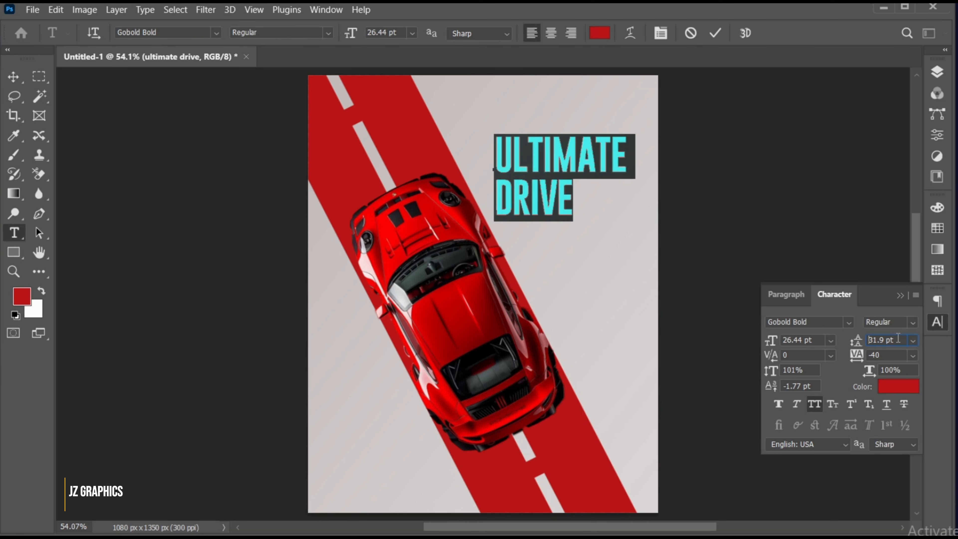
{"action": "type", "text": "28"}
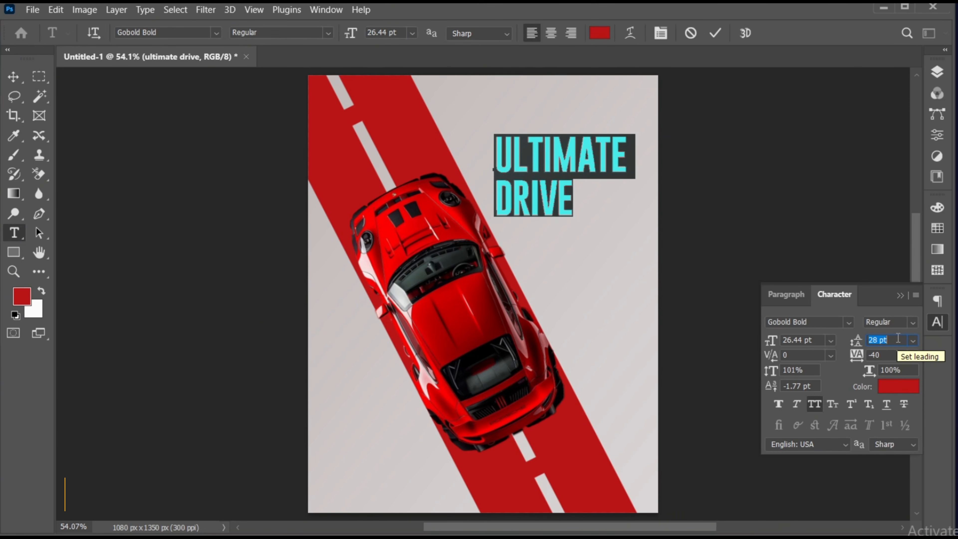
{"action": "key", "text": "Return"}
{"action": "key", "text": "Up"}
{"action": "key", "text": "Up"}
{"action": "key", "text": "Up"}
{"action": "key", "text": "Up"}
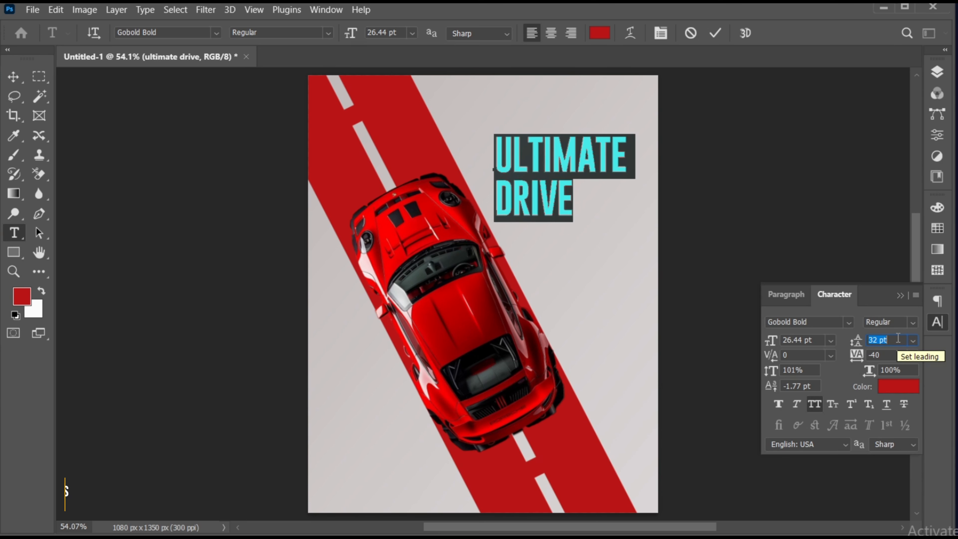
{"action": "type", "text": "31"}
{"action": "key", "text": "Return"}
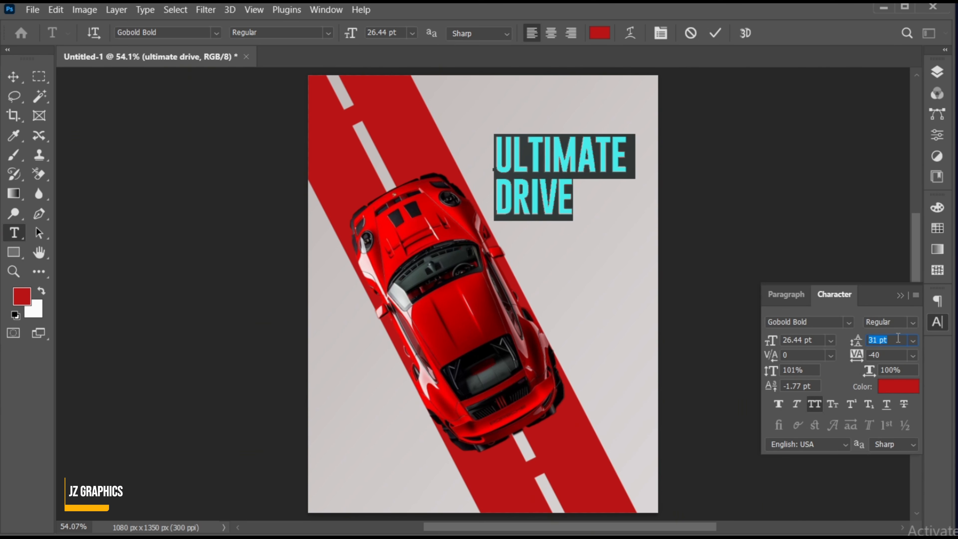
{"action": "left_click", "coordinate": [714, 34]}
{"action": "key", "text": "v"}
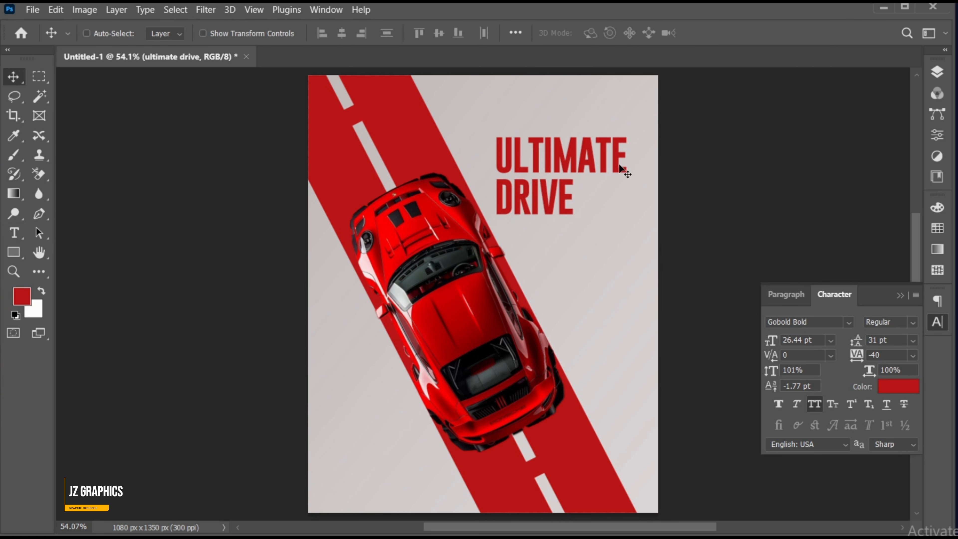
Step: Duplicate the heading directly below itself and replace the copy's text with "SPEED FADES, DIRECTION WINS"
{"action": "left_click_drag", "start_coordinate": [556, 196], "coordinate": [534, 249]}
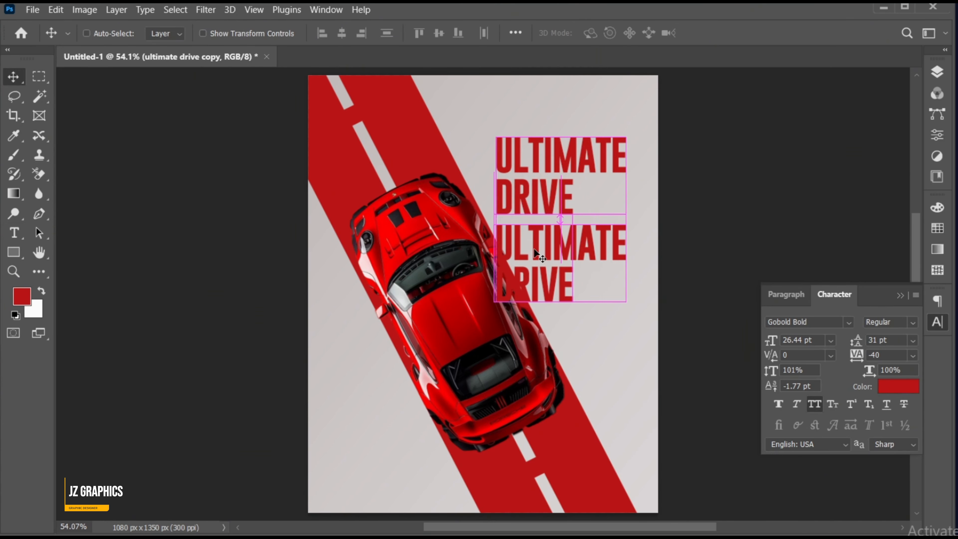
{"action": "double_click", "coordinate": [534, 250]}
{"action": "type", "text": "SP"}
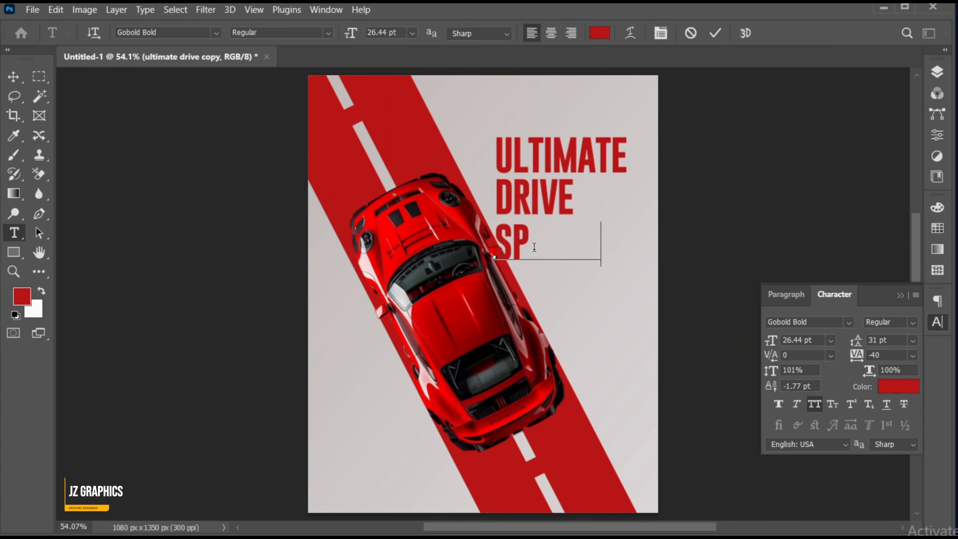
{"action": "type", "text": "EED FADES MEMORIES STICK"}
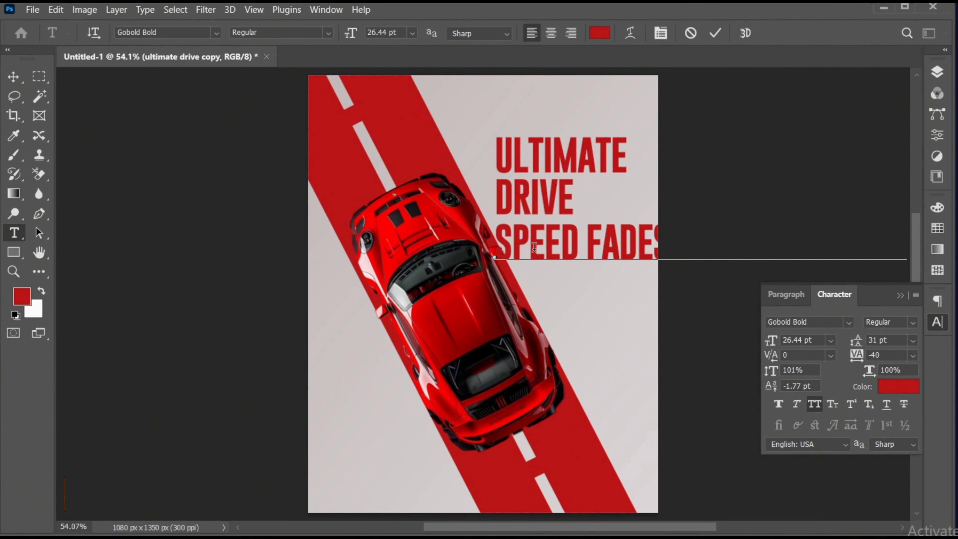
{"action": "key", "text": "ctrl+Return"}
Step: Shrink the tagline to about 9.07 pt and move it to the upper edge of the word ULTIMATE
{"action": "key", "text": "ctrl+t"}
{"action": "left_click_drag", "start_coordinate": [909, 246], "coordinate": [770, 248]}
{"action": "left_click_drag", "start_coordinate": [658, 245], "coordinate": [521, 138]}
{"action": "key", "text": "Return"}
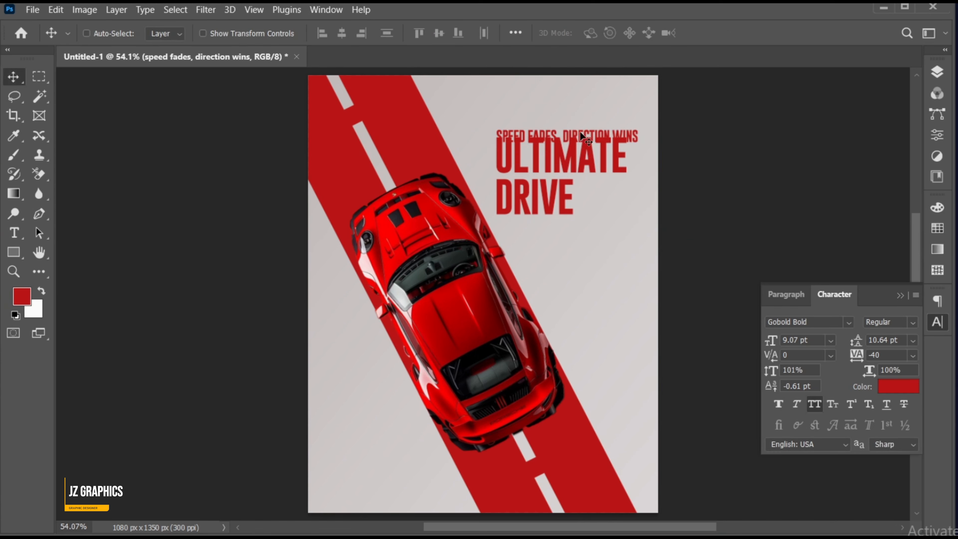
Step: Scale the tagline to 92.67% to match the width of ULTIMATE and move it up clear of the heading
{"action": "key", "text": "z"}
{"action": "left_click", "coordinate": [627, 138]}
{"action": "left_click", "coordinate": [627, 138]}
{"action": "key", "text": "v"}
{"action": "scroll", "coordinate": [566, 226], "scroll_direction": "up", "scroll_amount": 3}
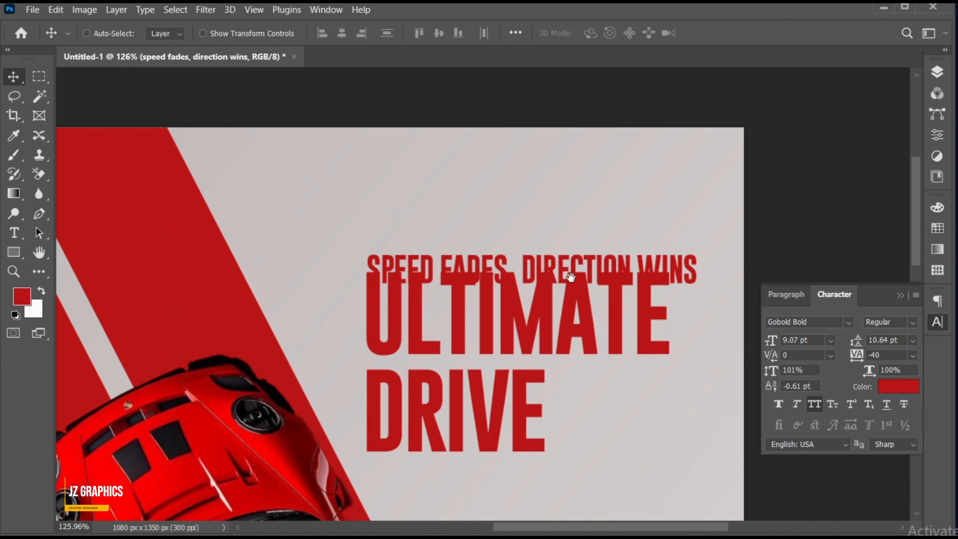
{"action": "key", "text": "ctrl+t"}
{"action": "left_click_drag", "start_coordinate": [696, 283], "coordinate": [671, 280]}
{"action": "left_click_drag", "start_coordinate": [516, 265], "coordinate": [515, 251]}
{"action": "key", "text": "Return"}
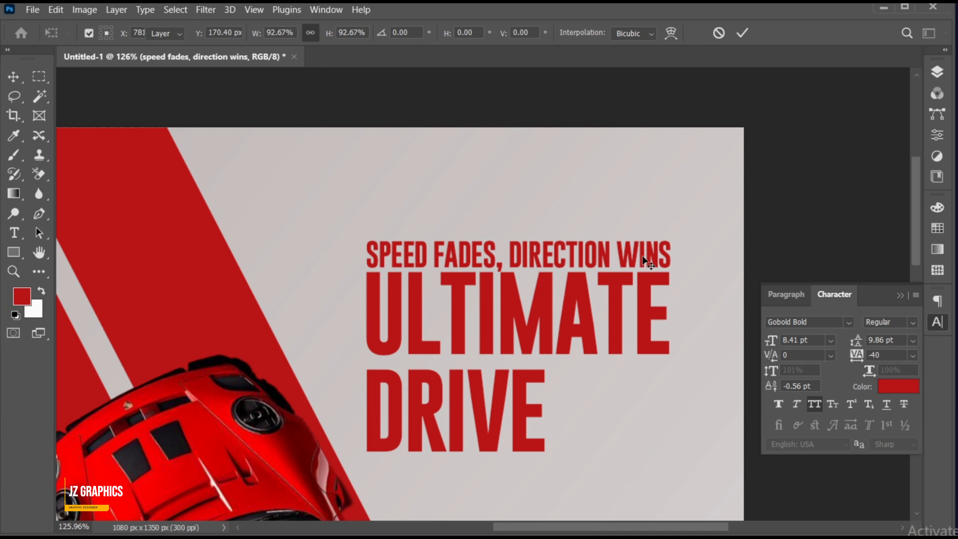
Step: Recolor the tagline to a very dark reddish black and set its tracking to -20
{"action": "double_click", "coordinate": [644, 260]}
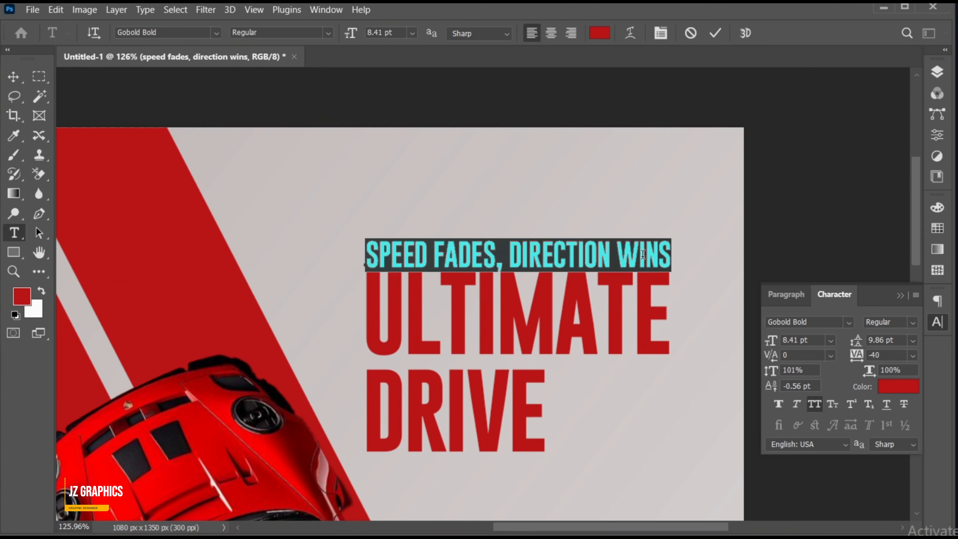
{"action": "left_click", "coordinate": [598, 33]}
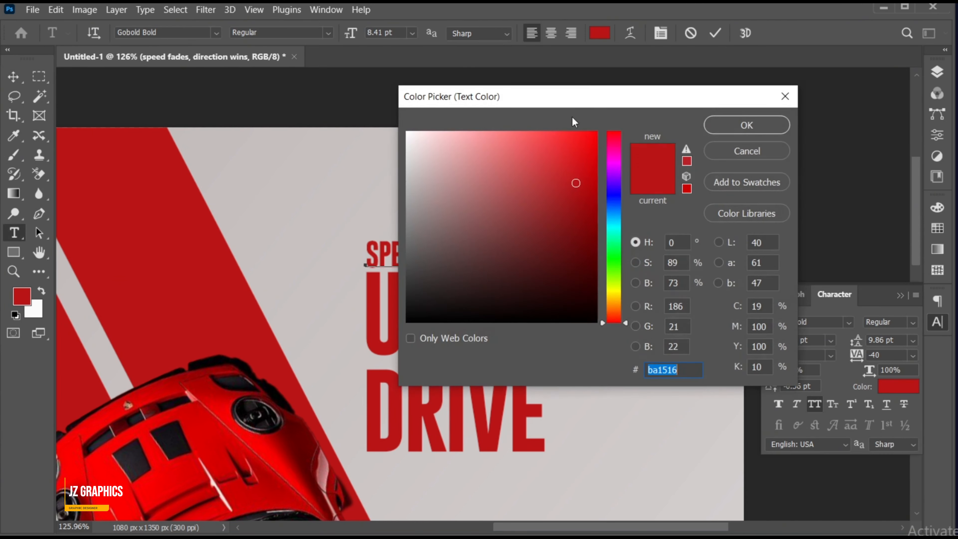
{"action": "left_click", "coordinate": [518, 293]}
{"action": "left_click", "coordinate": [746, 125]}
{"action": "key", "text": "alt+Right"}
Step: Scale the tagline to 94.77%, align its edges with ULTIMATE, and nudge it up a few pixels
{"action": "left_click", "coordinate": [14, 78]}
{"action": "key", "text": "ctrl+t"}
{"action": "left_click_drag", "start_coordinate": [685, 270], "coordinate": [676, 270]}
{"action": "left_click_drag", "start_coordinate": [652, 263], "coordinate": [646, 264]}
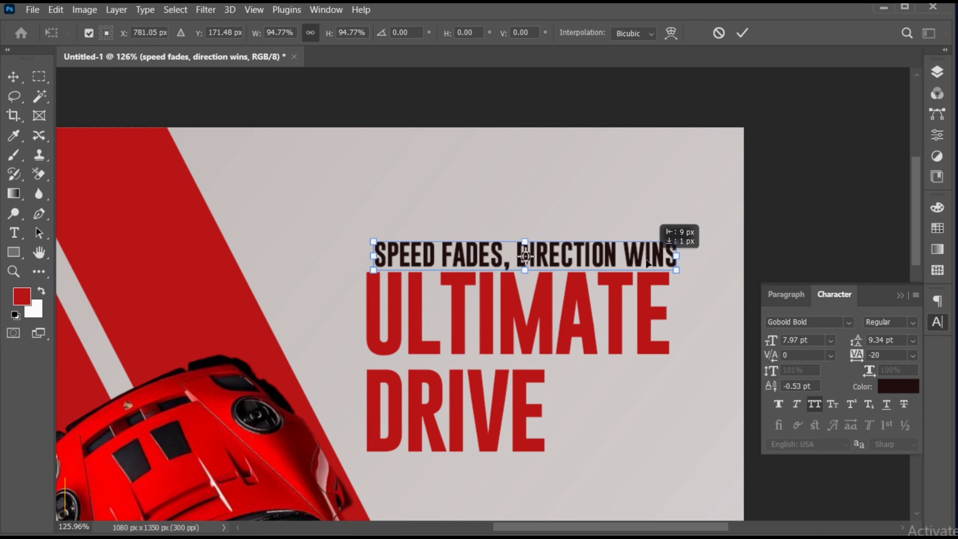
{"action": "key", "text": "Up"}
{"action": "key", "text": "Up"}
{"action": "key", "text": "Up"}
{"action": "key", "text": "Up"}
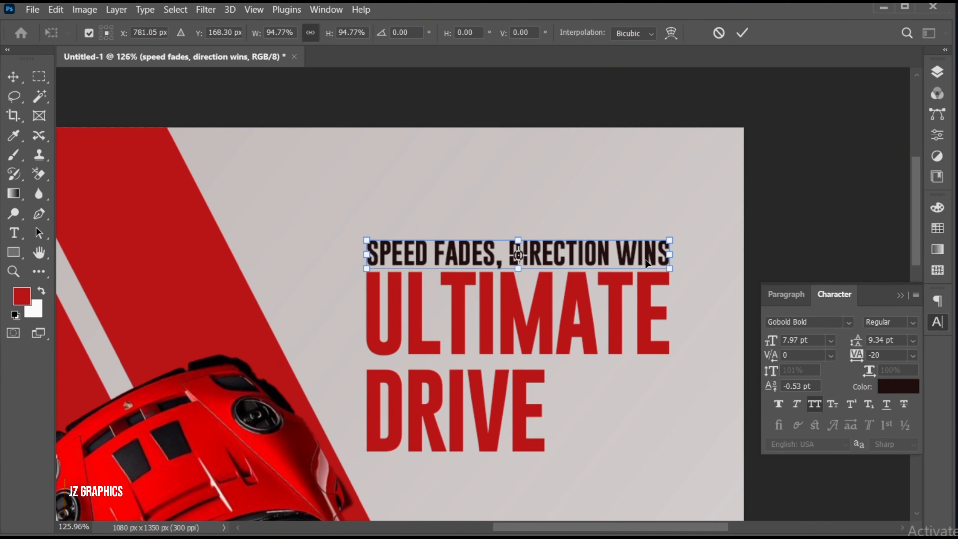
{"action": "left_click", "coordinate": [742, 33]}
Step: Duplicate the tagline below the word DRIVE and replace the copy's text with "PORSCHE 911 GT3 RS"
{"action": "scroll", "coordinate": [528, 351], "scroll_direction": "down", "scroll_amount": 2}
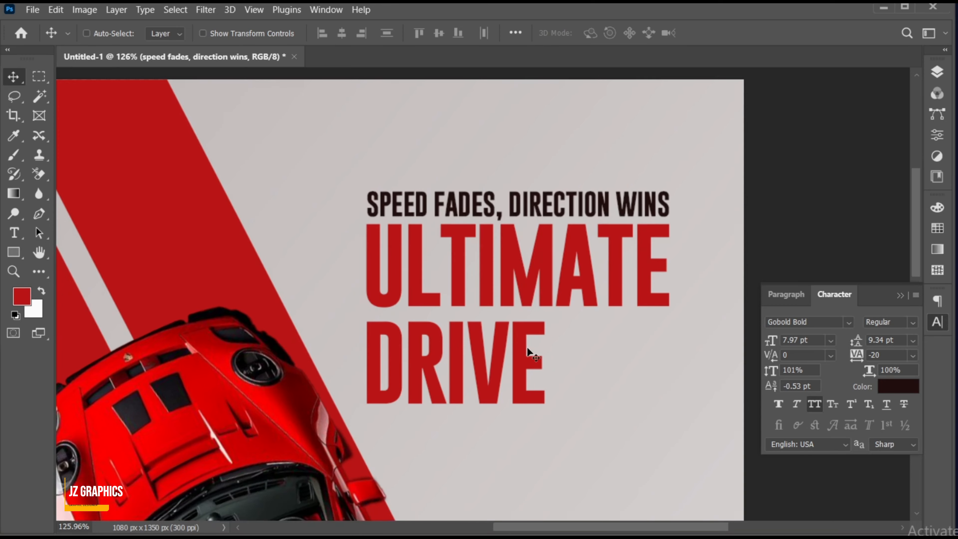
{"action": "scroll", "coordinate": [528, 351], "scroll_direction": "down", "scroll_amount": 2}
{"action": "left_click_drag", "start_coordinate": [494, 168], "coordinate": [474, 394]}
{"action": "double_click", "coordinate": [472, 381]}
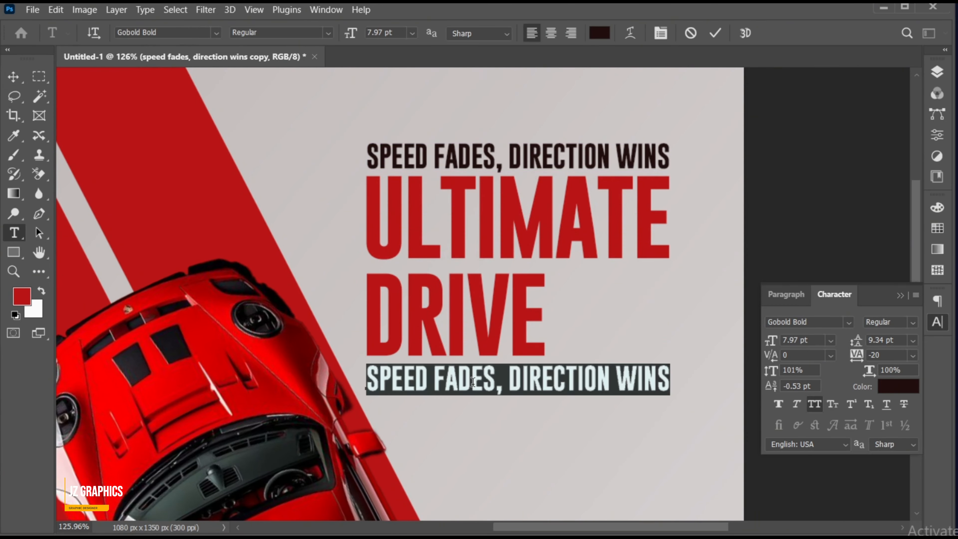
{"action": "type", "text": "PORSCHE"}
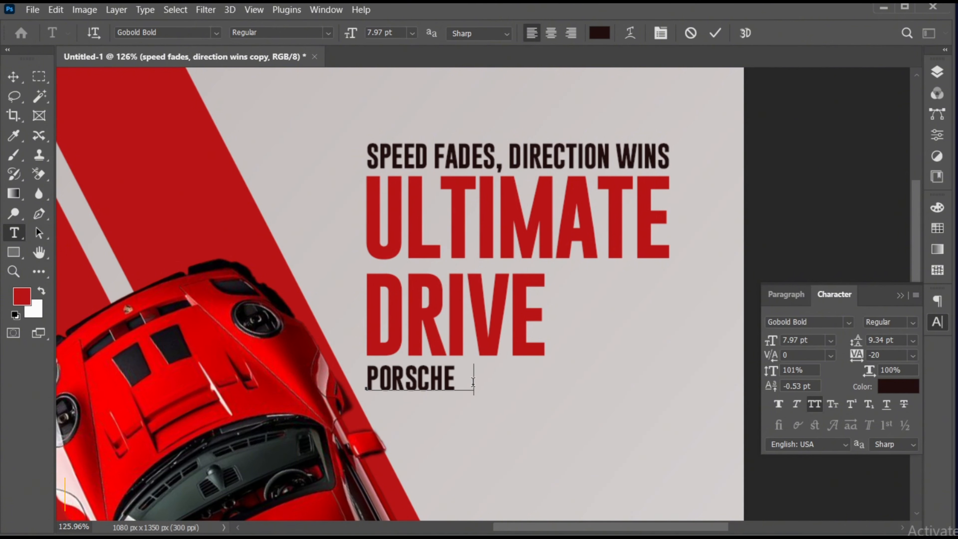
{"action": "type", "text": " 911 GT3"}
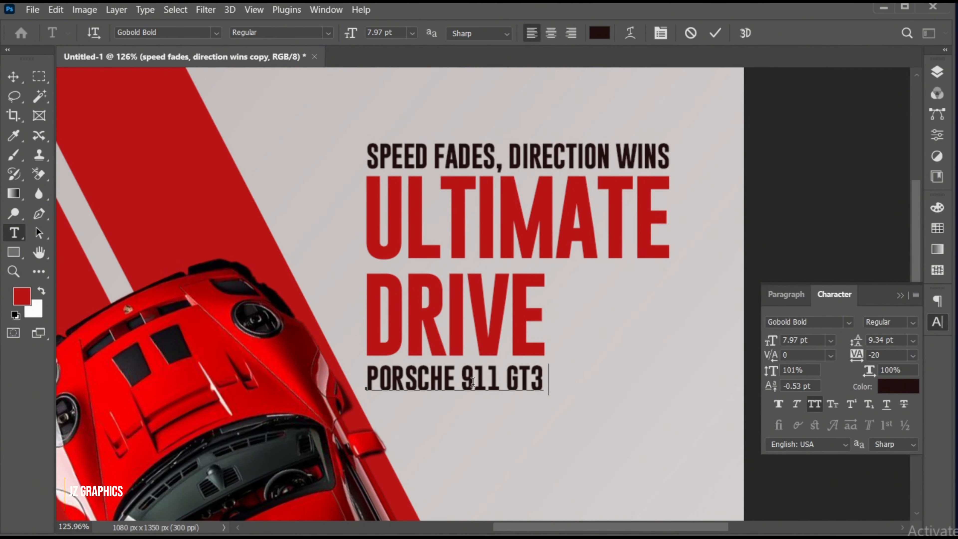
{"action": "type", "text": " RS"}
{"action": "key", "text": "ctrl+Return"}
Step: Scale the PORSCHE 911 GT3 RS line down to about 6.8 pt so it matches the width of DRIVE
{"action": "key", "text": "v"}
{"action": "key", "text": "ctrl+t"}
{"action": "left_click_drag", "start_coordinate": [574, 392], "coordinate": [545, 387]}
{"action": "scroll", "coordinate": [449, 384], "scroll_direction": "up", "scroll_amount": 3}
{"action": "key", "text": "Return"}
{"action": "left_click", "coordinate": [900, 295]}
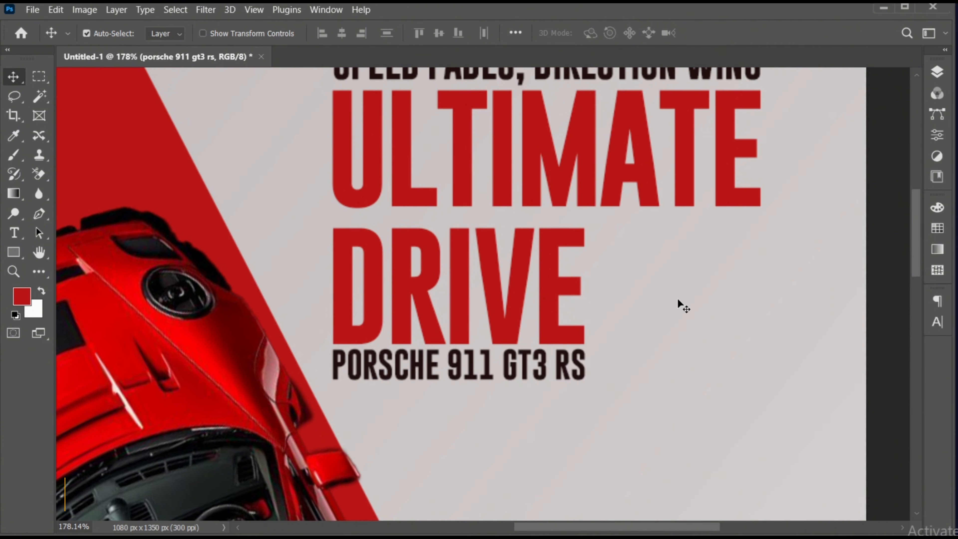
Step: Tighten the ULTIMATE DRIVE heading's leading to 29 pt
{"action": "key", "text": "ctrl+0"}
{"action": "left_click_drag", "start_coordinate": [553, 146], "coordinate": [571, 180]}
{"action": "double_click", "coordinate": [543, 189]}
{"action": "key", "text": "ctrl+a"}
{"action": "left_click", "coordinate": [937, 321]}
{"action": "left_click", "coordinate": [893, 341]}
{"action": "key", "text": "Down"}
{"action": "key", "text": "Down"}
{"action": "left_click", "coordinate": [713, 30]}
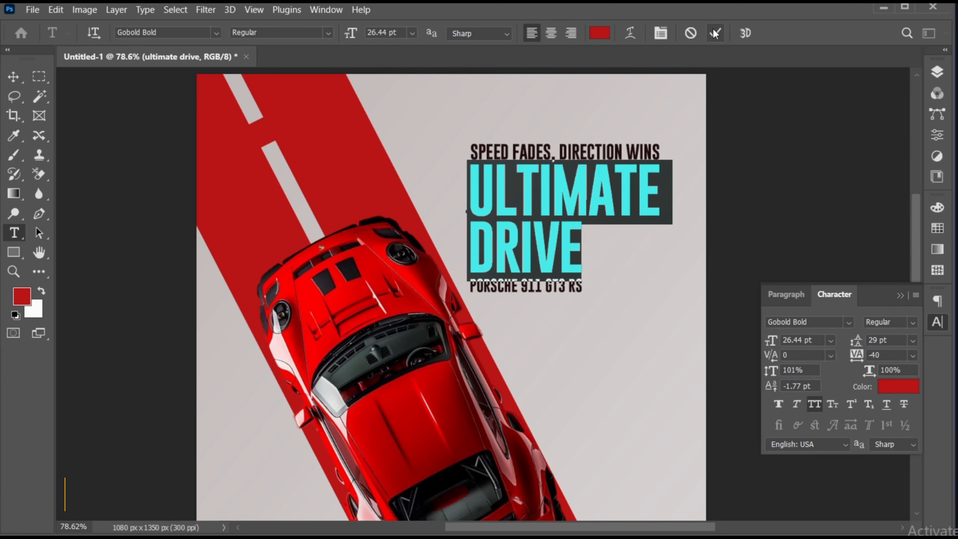
{"action": "key", "text": "v"}
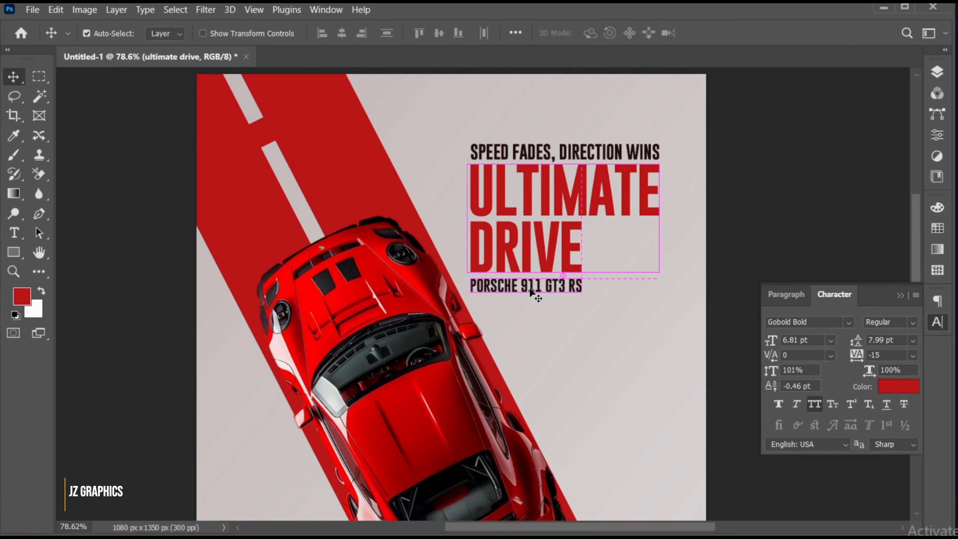
Step: Nudge the PORSCHE 911 GT3 RS line up a few pixels, closer to the word DRIVE
{"action": "left_click", "coordinate": [530, 290], "text": "ctrl"}
{"action": "key", "text": "Up"}
{"action": "key", "text": "Up"}
{"action": "key", "text": "Up"}
{"action": "key", "text": "Up"}
{"action": "key", "text": "Up"}
{"action": "key", "text": "Up"}
{"action": "key", "text": "Up"}
{"action": "key", "text": "Up"}
{"action": "key", "text": "Down"}
Step: Convert the tagline, ULTIMATE DRIVE heading and PORSCHE 911 GT3 RS text layers together into one smart object
{"action": "left_click", "coordinate": [937, 71]}
{"action": "left_click", "coordinate": [797, 221], "text": "shift"}
{"action": "right_click", "coordinate": [780, 163]}
{"action": "left_click", "coordinate": [844, 206]}
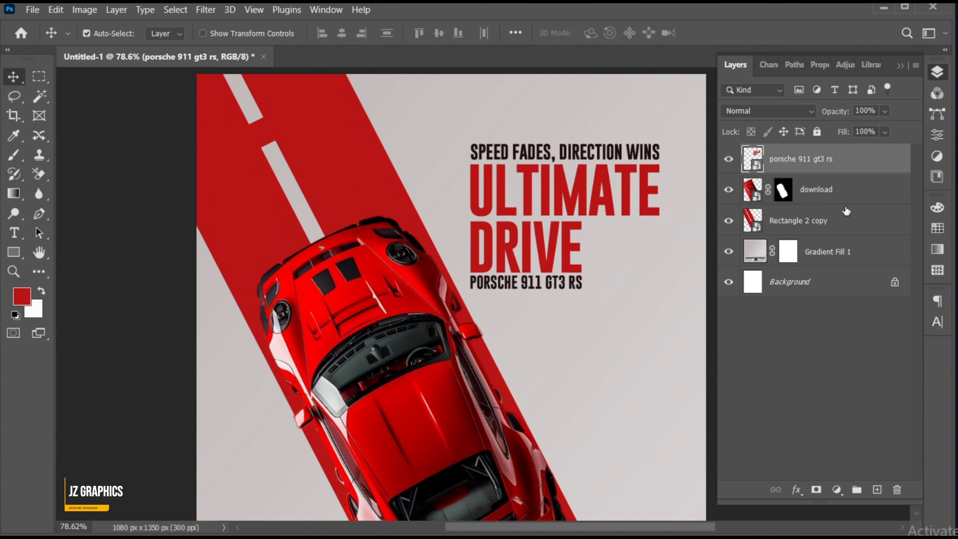
Step: Scale the text smart object to about 116%, rotate it about -24.1°, and place it beside the car, square to the road
{"action": "key", "text": "ctrl+0"}
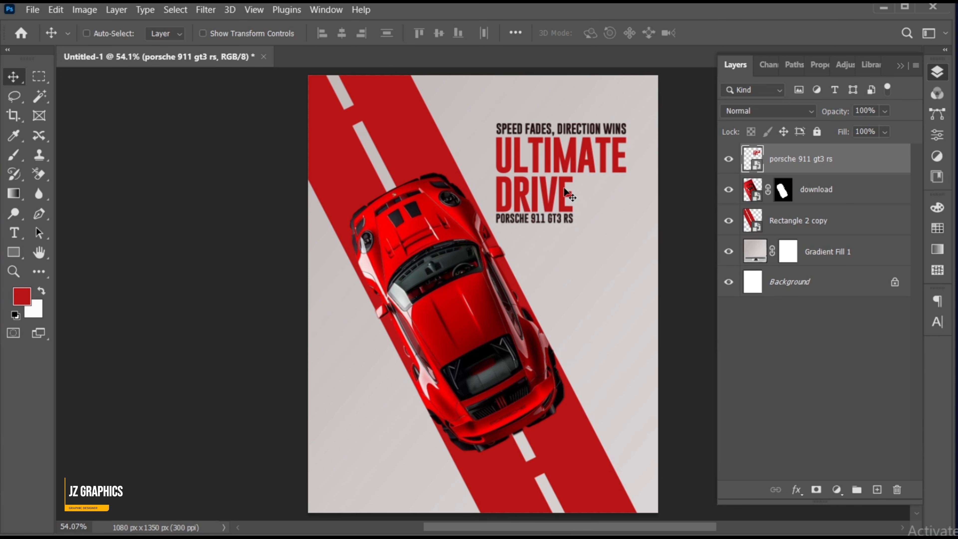
{"action": "key", "text": "ctrl+t"}
{"action": "left_click_drag", "start_coordinate": [621, 223], "coordinate": [654, 195]}
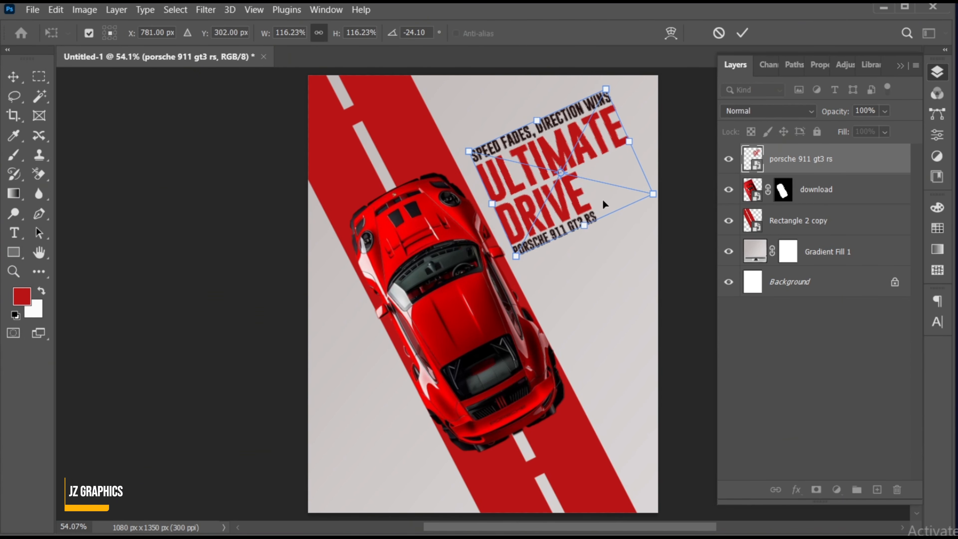
{"action": "left_click_drag", "start_coordinate": [545, 208], "coordinate": [550, 216]}
{"action": "key", "text": "Return"}
Step: Load the car layer's mask as a selection and fill it with a near-black (040202) Solid Color layer
{"action": "left_click", "coordinate": [782, 189]}
{"action": "left_click", "coordinate": [836, 490]}
{"action": "left_click", "coordinate": [838, 228]}
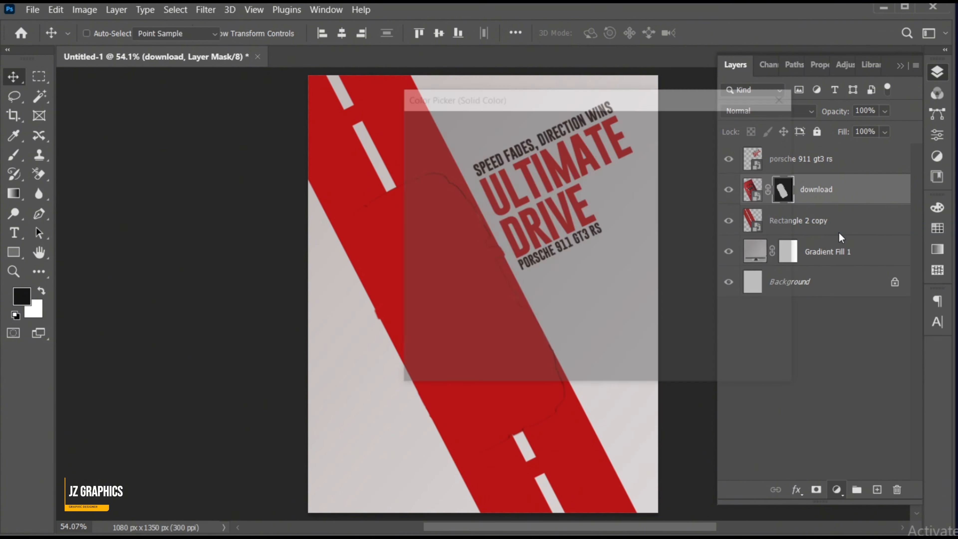
{"action": "left_click", "coordinate": [514, 319]}
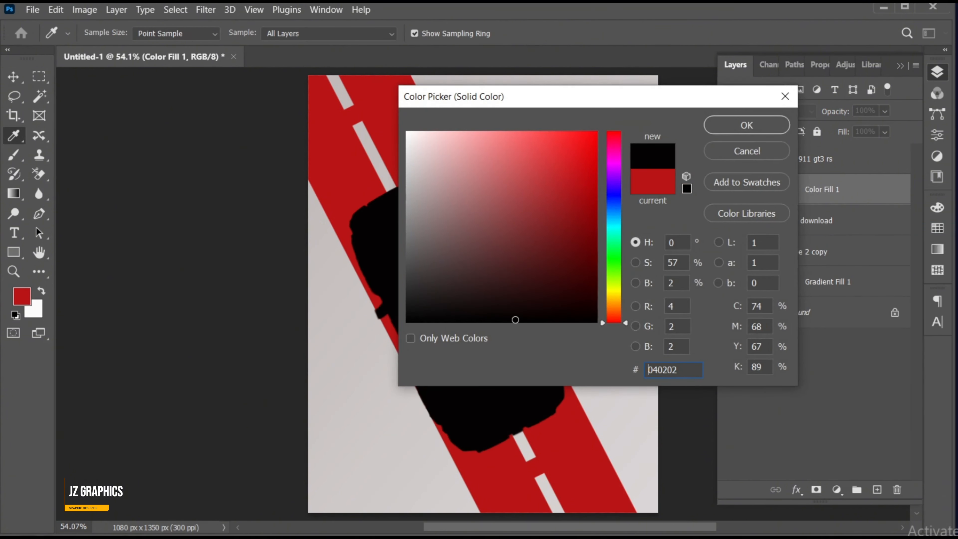
{"action": "left_click", "coordinate": [714, 131]}
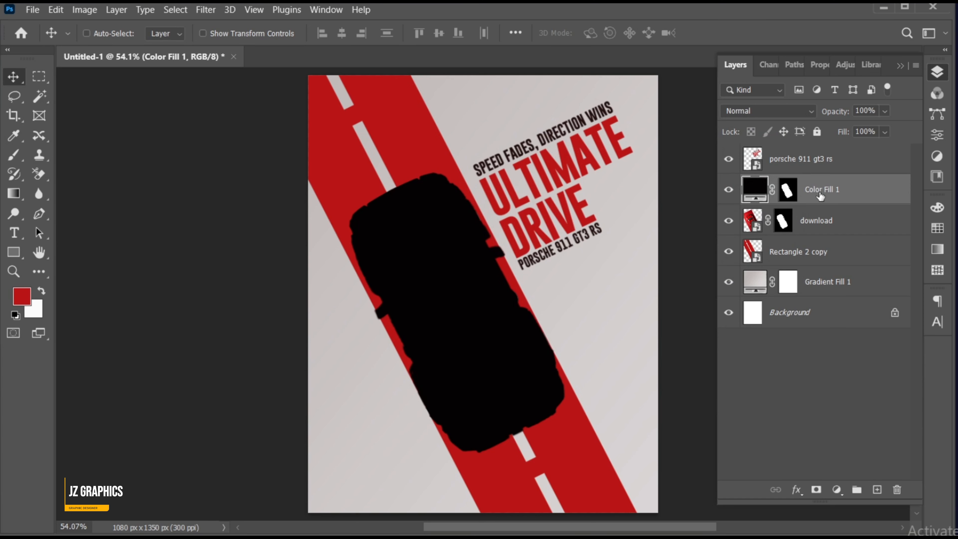
Step: Move the black fill layer beneath the car's download layer and convert it to a smart object
{"action": "left_click_drag", "start_coordinate": [820, 195], "coordinate": [811, 226]}
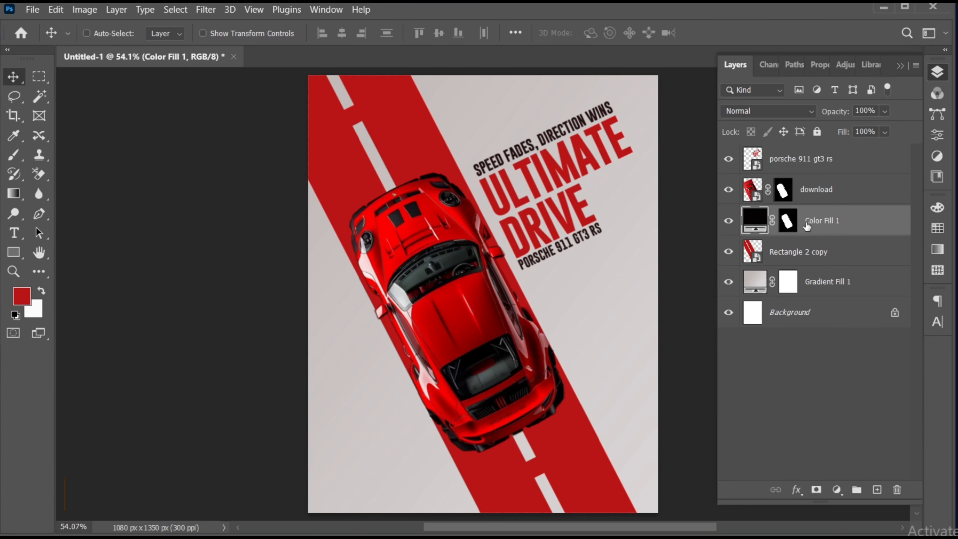
{"action": "right_click", "coordinate": [806, 222]}
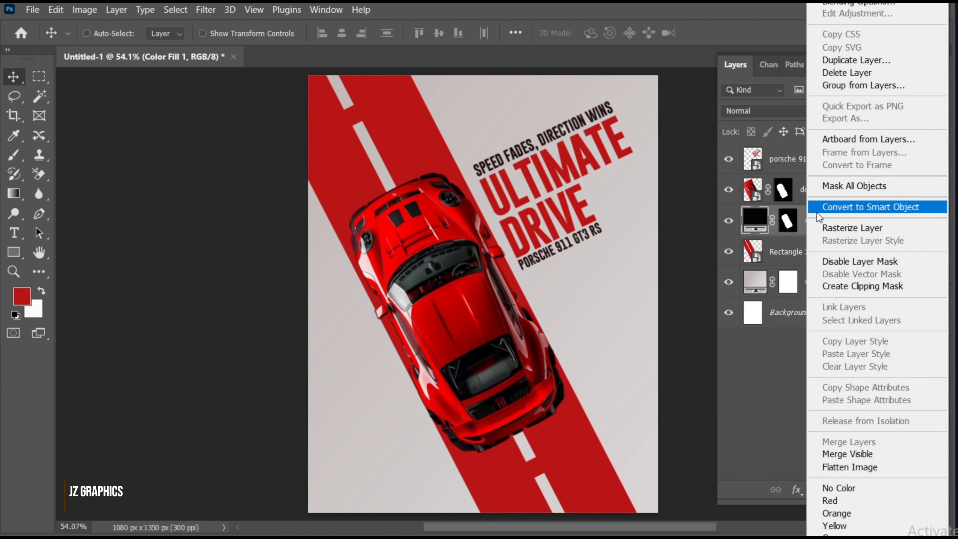
{"action": "left_click", "coordinate": [860, 206]}
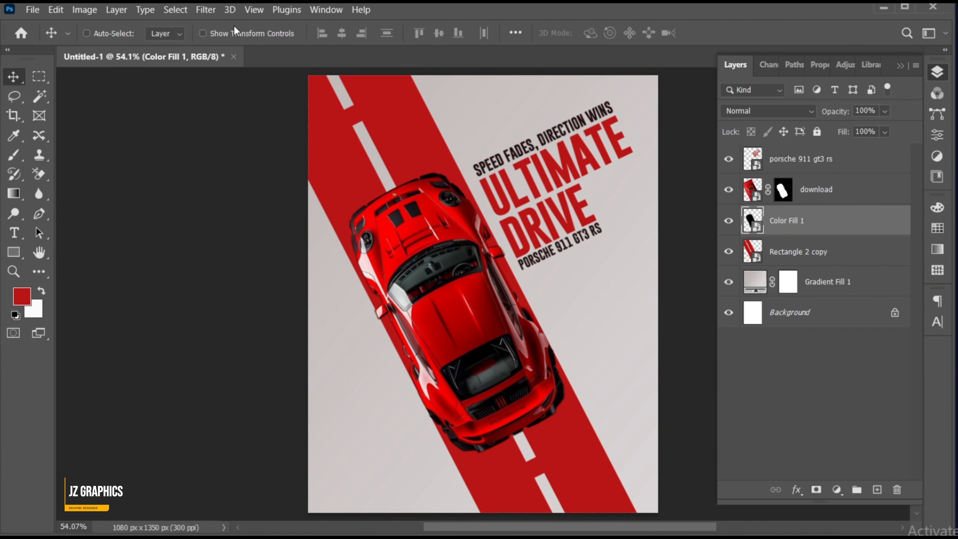
Step: Start a Path Blur on the black car silhouette and extend its path from the car past the poster's lower-left edge
{"action": "left_click", "coordinate": [205, 9]}
{"action": "mouse_move", "coordinate": [282, 209]}
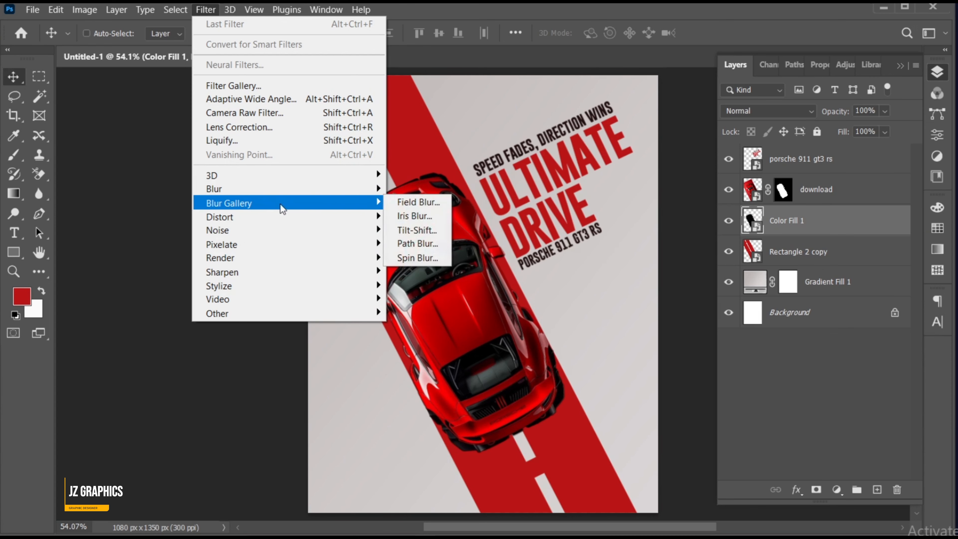
{"action": "left_click", "coordinate": [449, 242]}
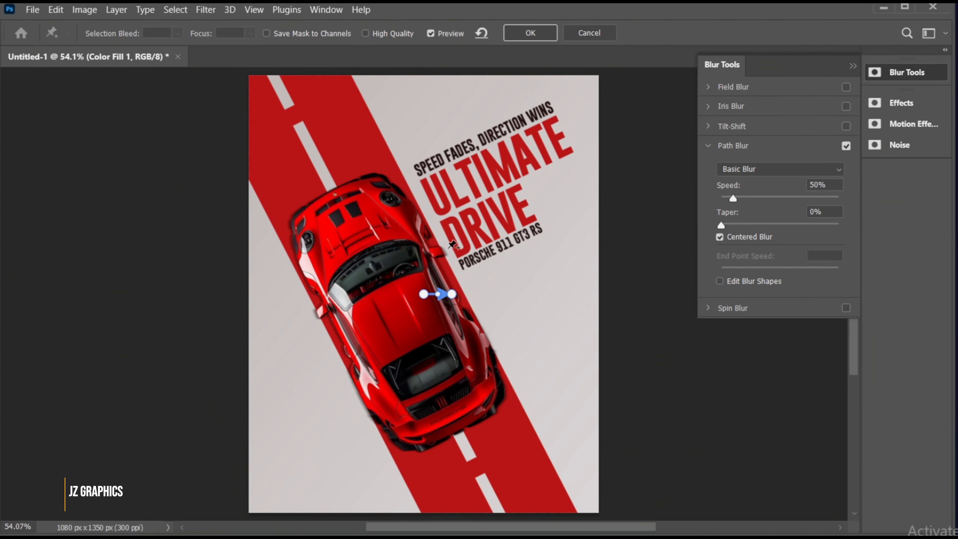
{"action": "left_click_drag", "start_coordinate": [452, 294], "coordinate": [73, 440]}
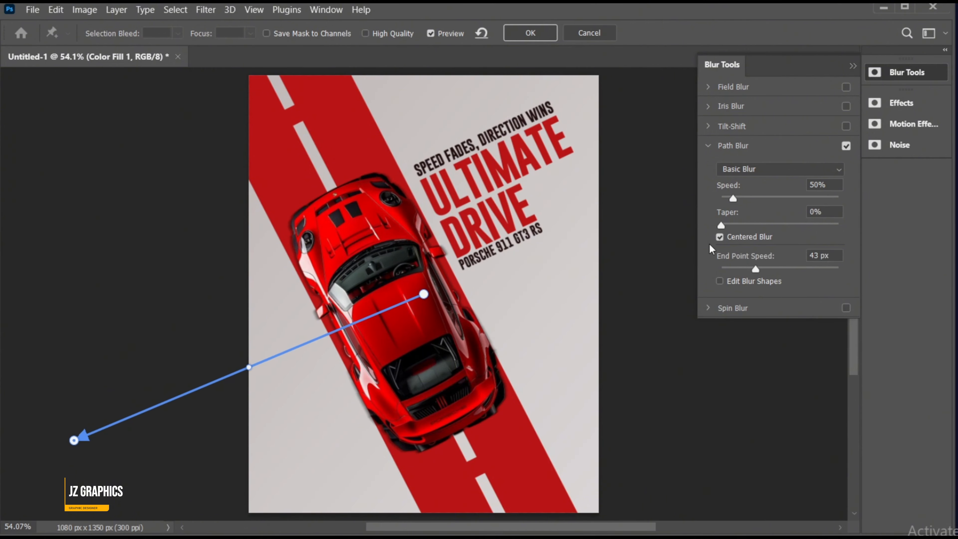
Step: Turn off Centered Blur and set the Path Blur's speed to 232%, taper to 17% and end point speed to 196 px
{"action": "left_click", "coordinate": [719, 236]}
{"action": "left_click_drag", "start_coordinate": [733, 199], "coordinate": [775, 198]}
{"action": "left_click_drag", "start_coordinate": [721, 225], "coordinate": [763, 225]}
{"action": "left_click_drag", "start_coordinate": [754, 269], "coordinate": [777, 268]}
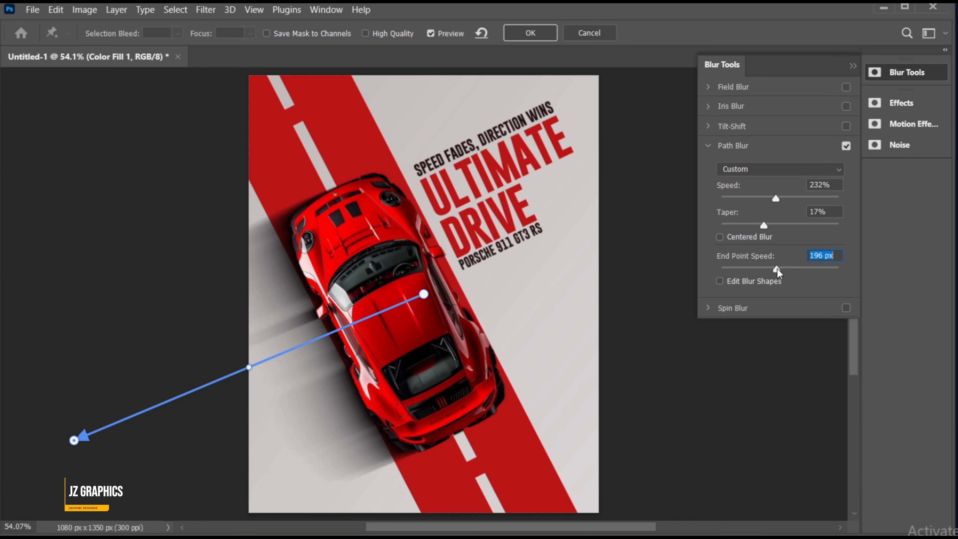
Step: Angle the blur path's end point slightly further downward and apply the Path Blur as the car's shadow
{"action": "mouse_move", "coordinate": [74, 440]}
{"action": "left_click_drag", "start_coordinate": [74, 439], "coordinate": [75, 474]}
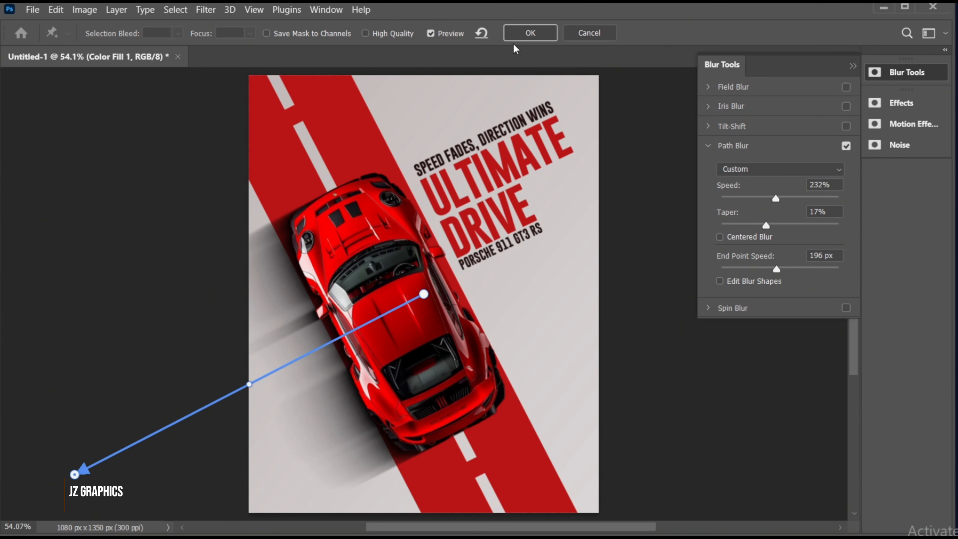
{"action": "left_click", "coordinate": [532, 33]}
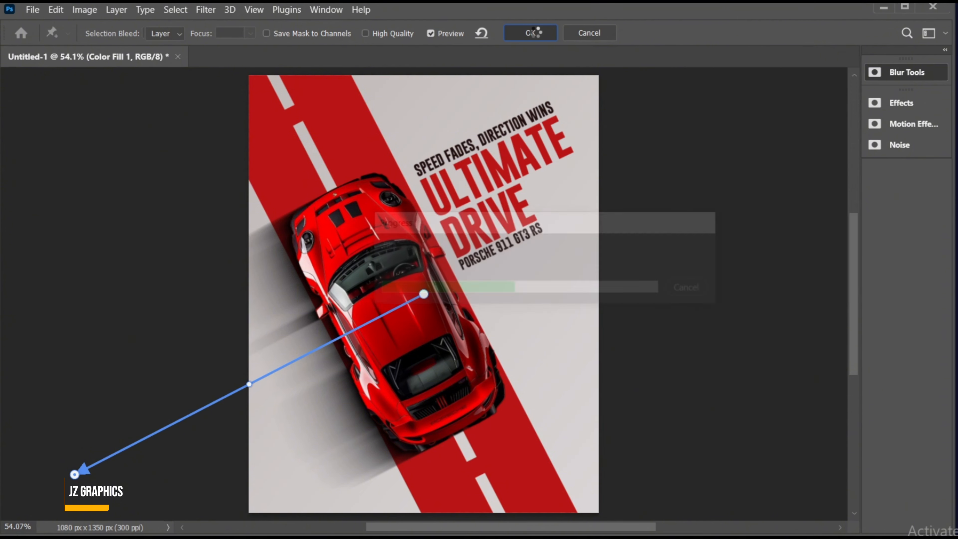